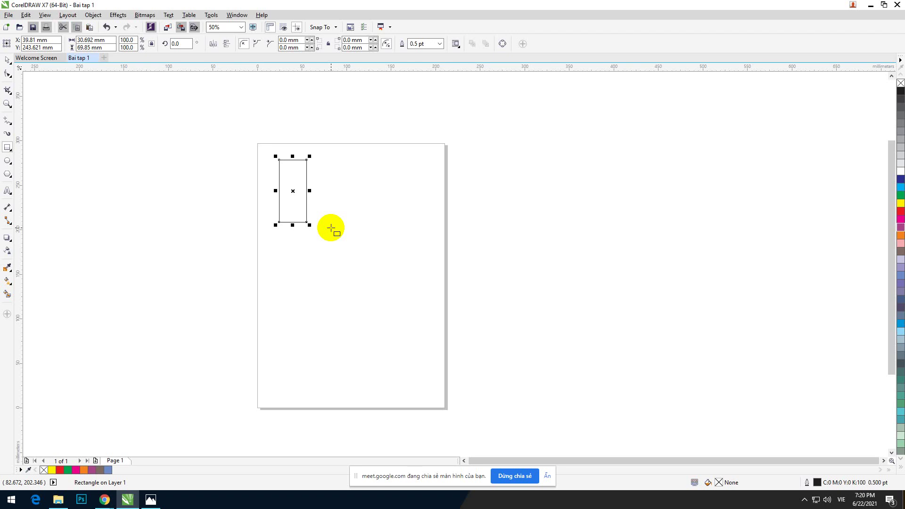
Fill the tall rectangle near the page's upper edge with green and deselect it.
click(7, 60)
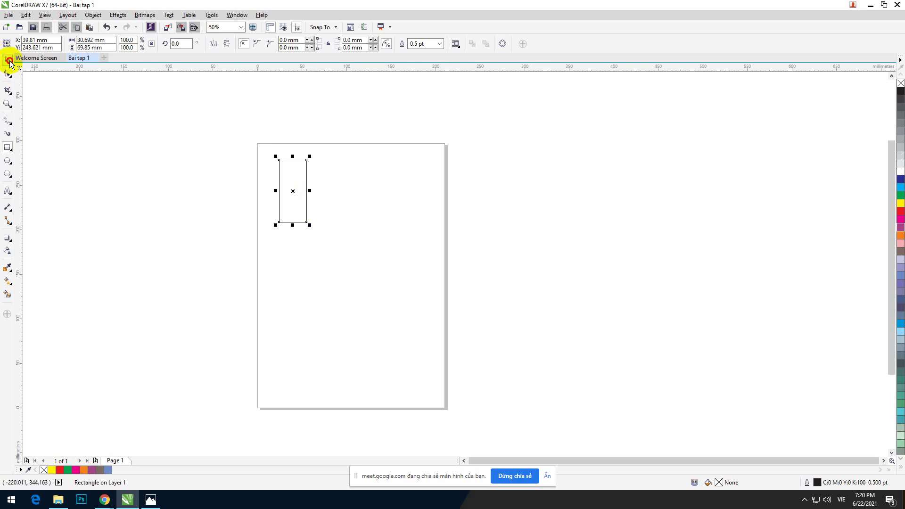
click(218, 222)
click(295, 191)
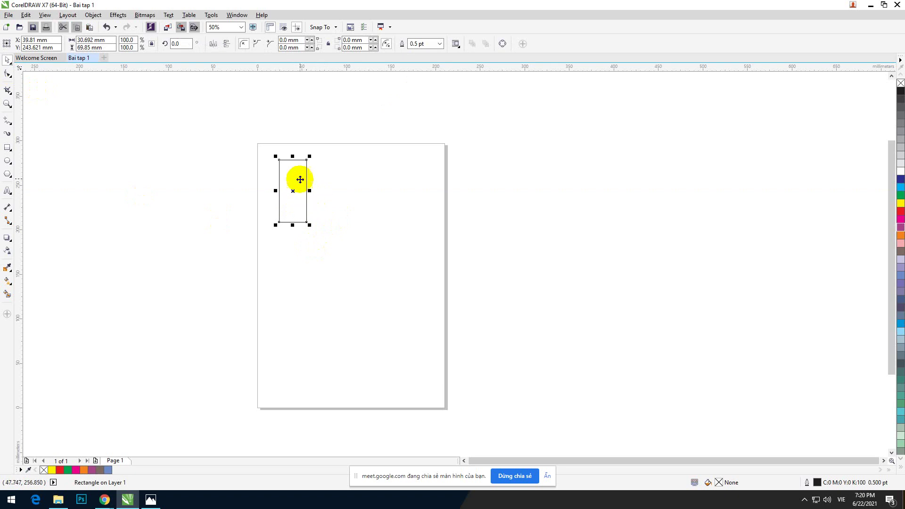
click(900, 198)
click(309, 277)
Draw a horizontal rectangle about 107 mm wide and 14 mm high beside the green rectangle.
click(8, 148)
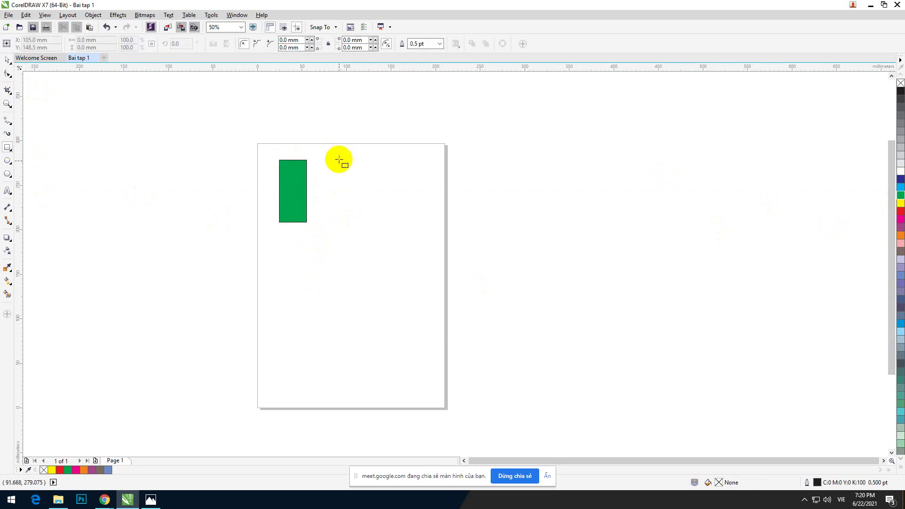
mouse_move(339, 161)
mouse_down()
mouse_move(368, 182)
mouse_move(432, 192)
mouse_move(435, 175)
mouse_up()
click(8, 60)
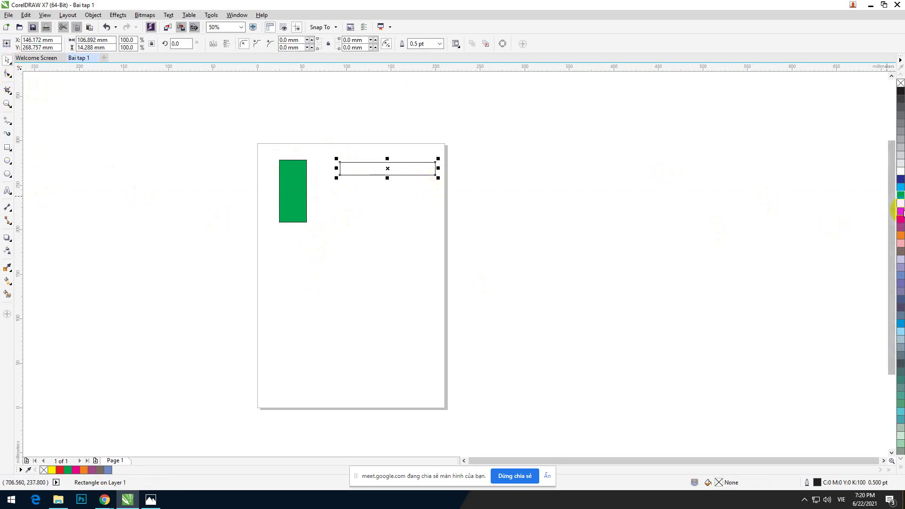
Fill the horizontal rectangle with red and move it slightly downward.
click(901, 211)
click(610, 310)
drag(394, 169, 390, 183)
click(379, 231)
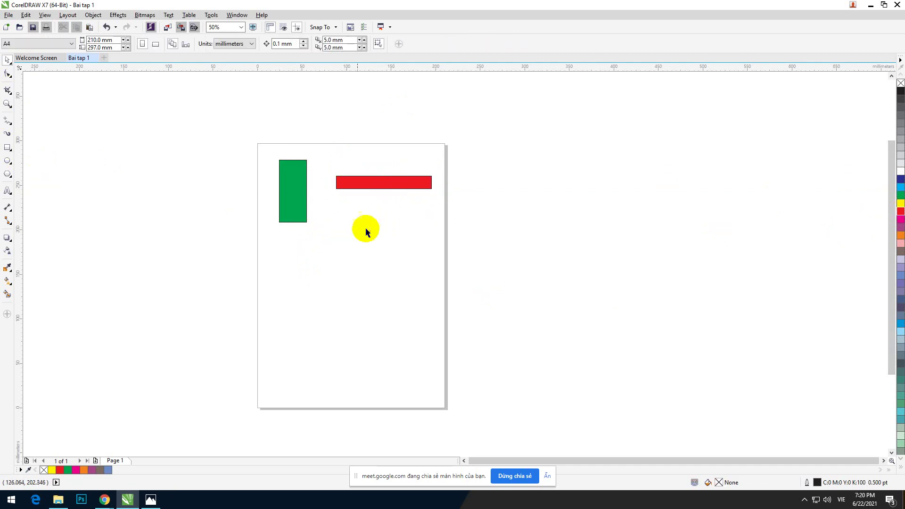
Select both rectangles and examine the available Align and Distribute commands with their shortcuts.
drag(256, 140, 451, 294)
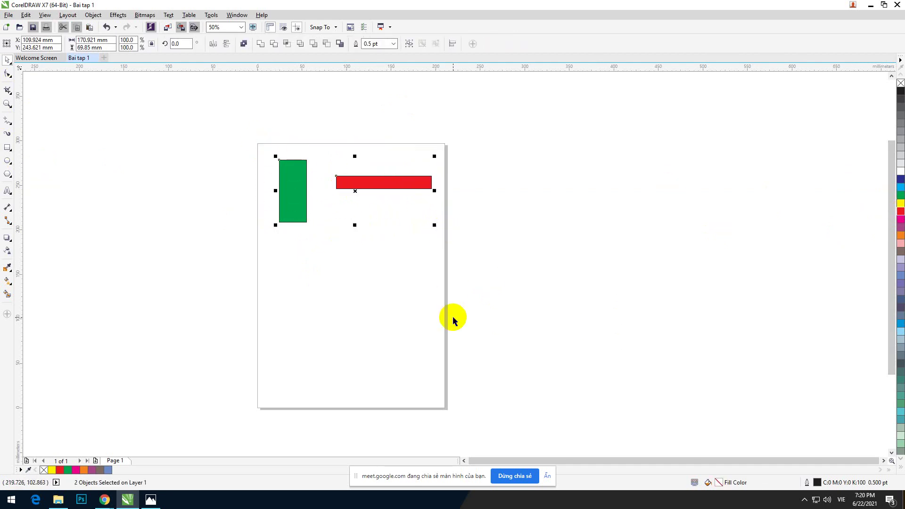
click(92, 15)
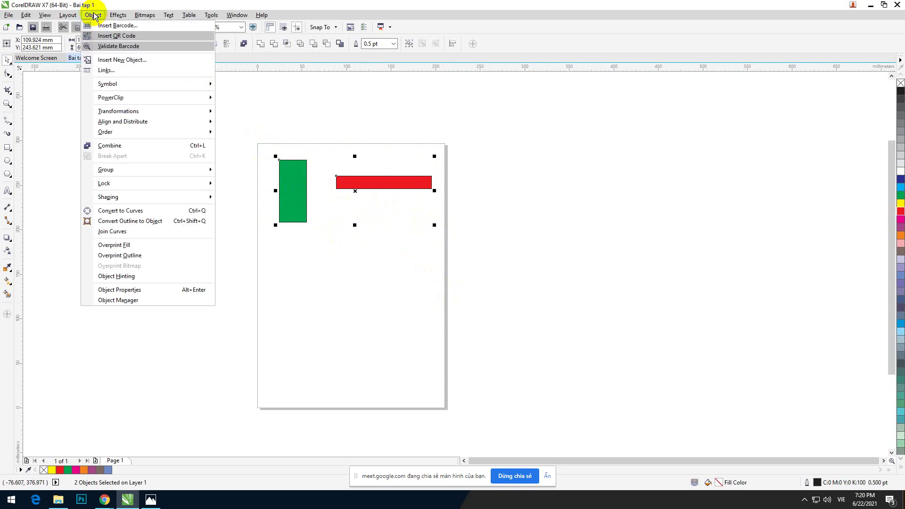
mouse_move(121, 125)
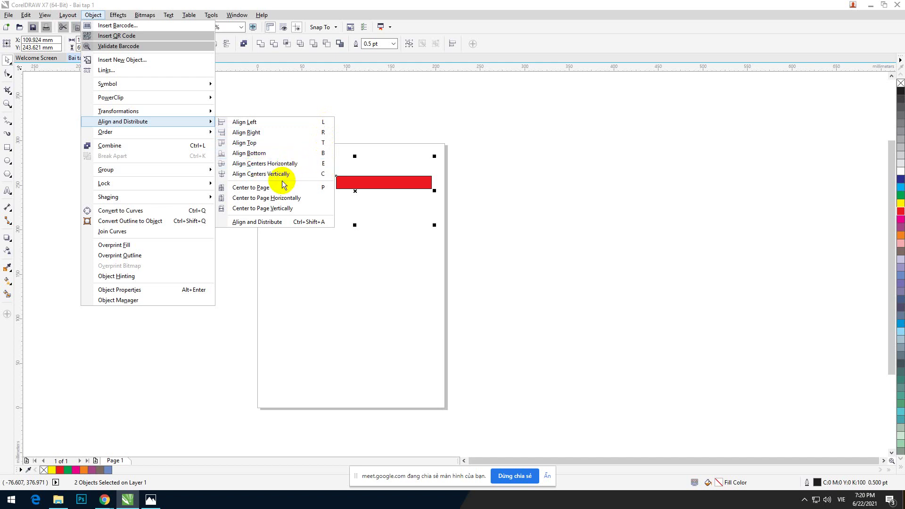
click(384, 291)
Align both rectangles by their left, right and bottom edges in turn, finishing with their centers aligned horizontally and vertically.
drag(206, 126, 540, 307)
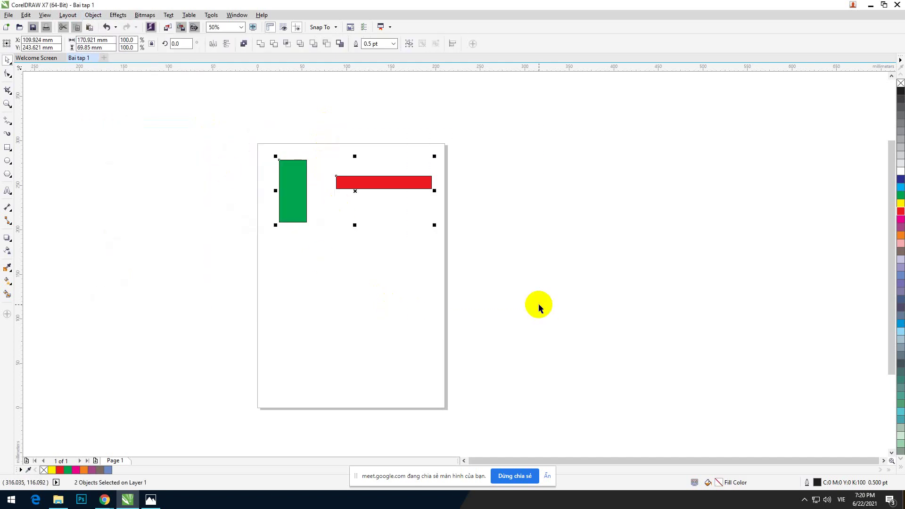
key(l)
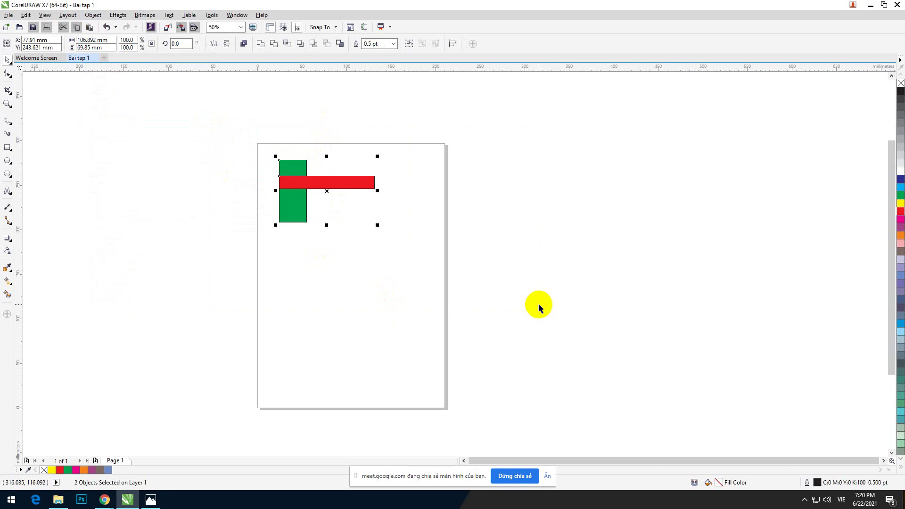
key(r)
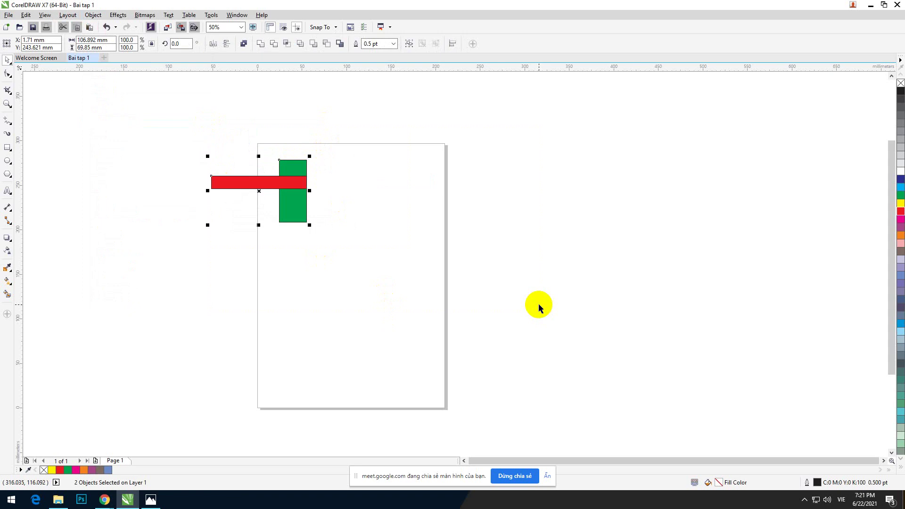
key(t)
key(ctrl+z)
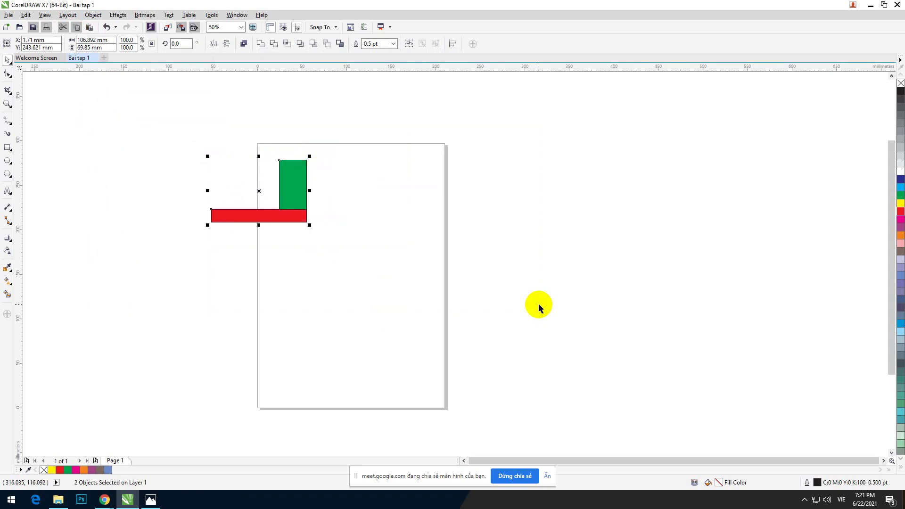
key(e)
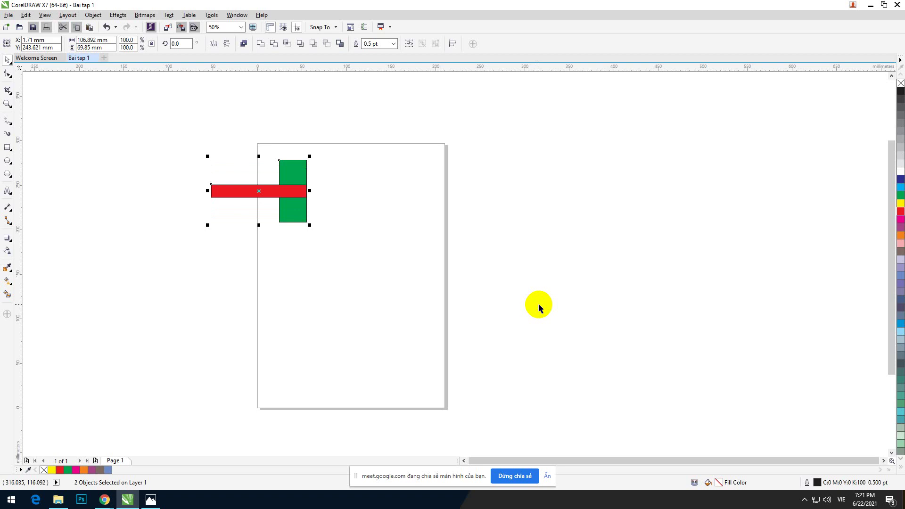
key(c)
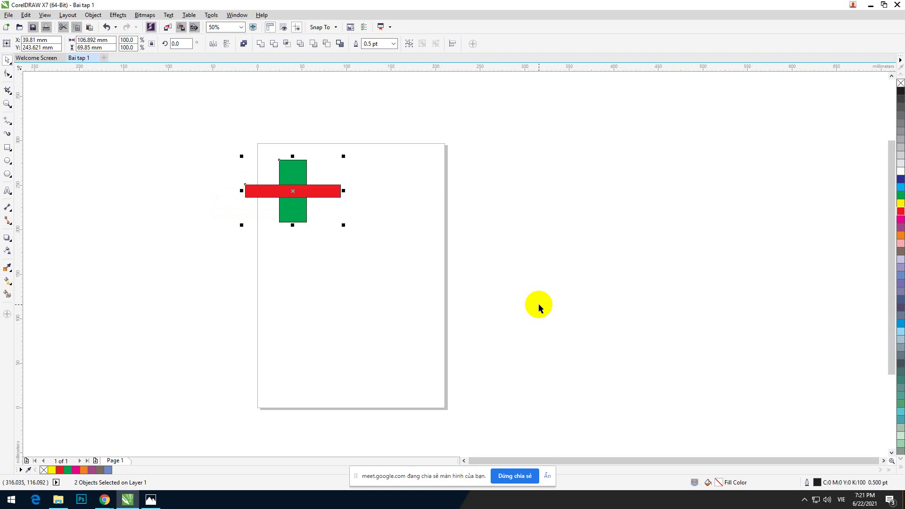
Repeat the top, bottom, left and right alignments on the two rectangles, ending with both centers aligned again.
key(t)
key(b)
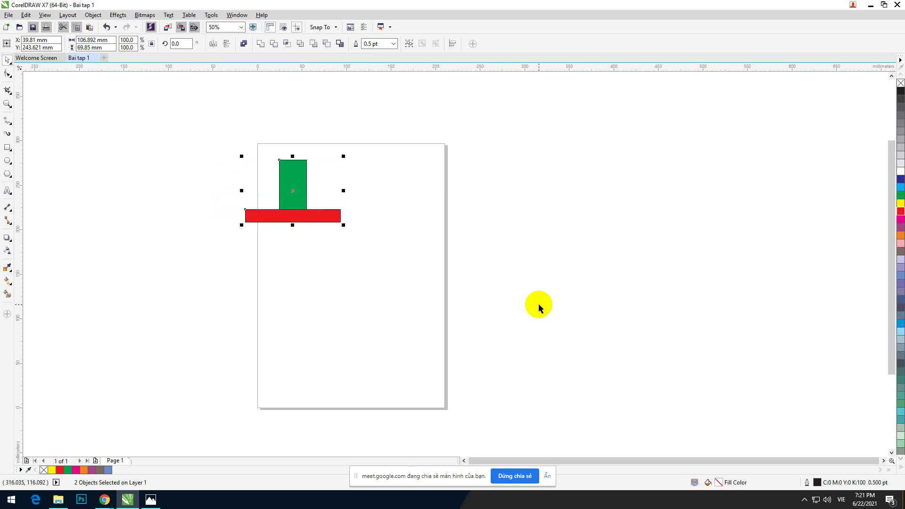
key(l)
key(r)
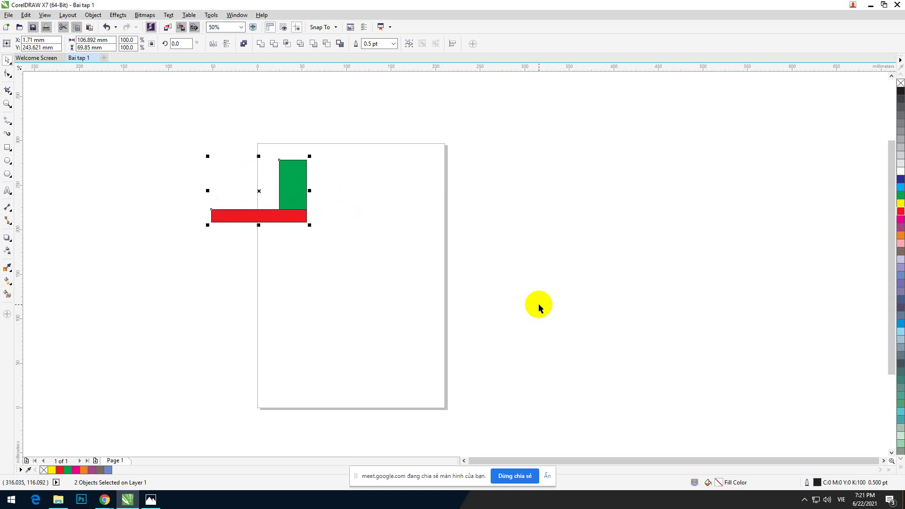
key(e)
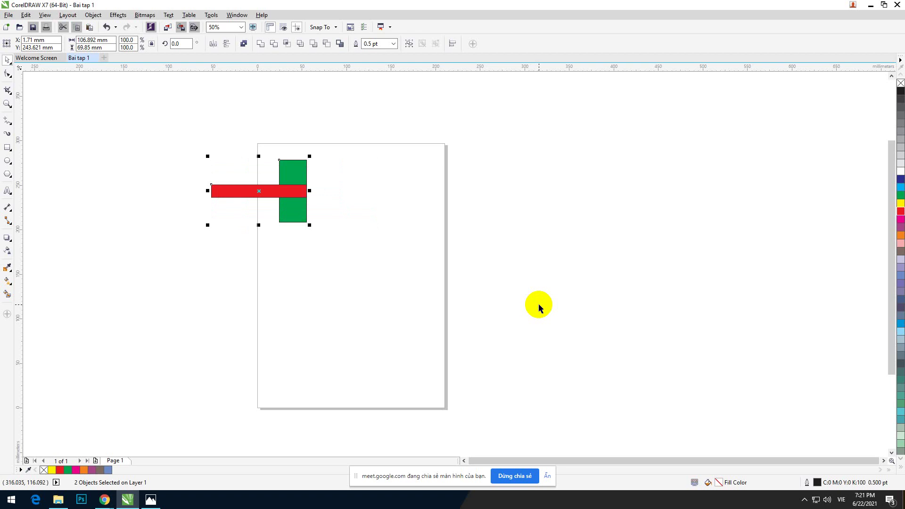
key(c)
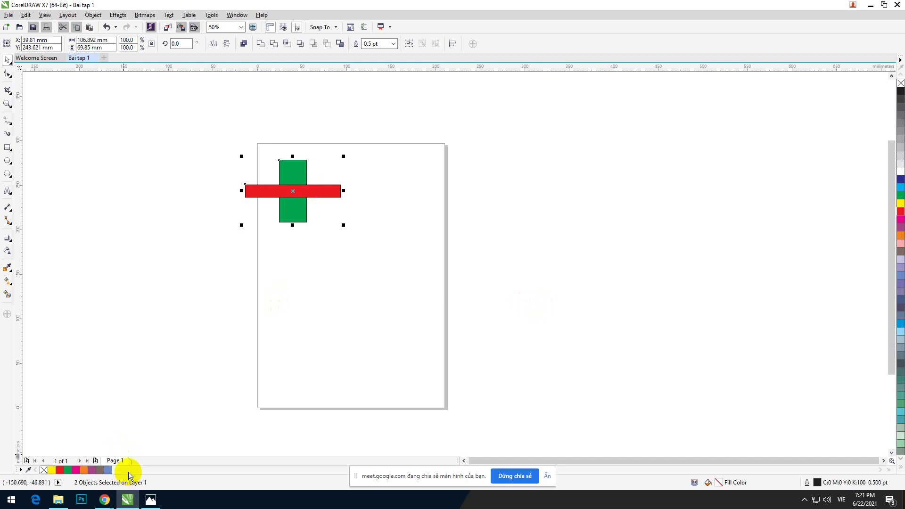
Switch to the reference image Lesson01_Transform.jpg in Photos and examine its Align and Shape Tool F10 sections.
click(150, 499)
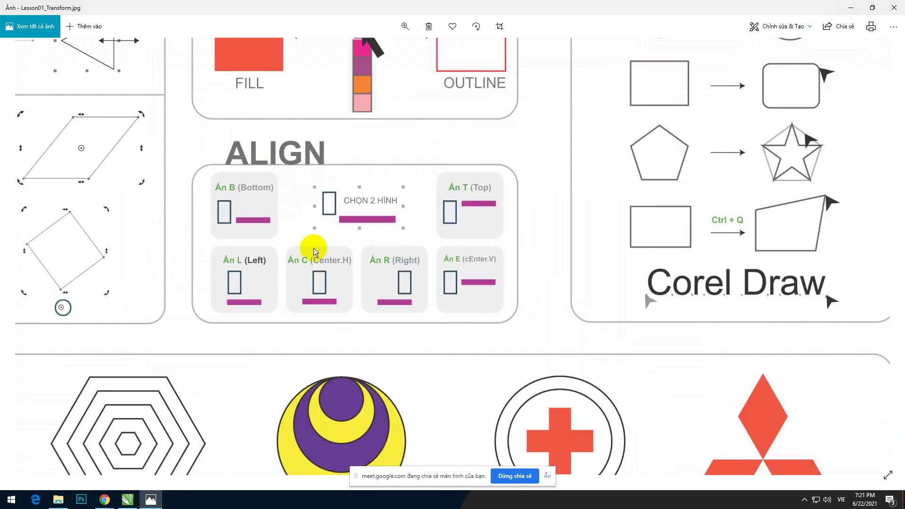
scroll(334, 270, down, 3)
scroll(501, 267, up, 4)
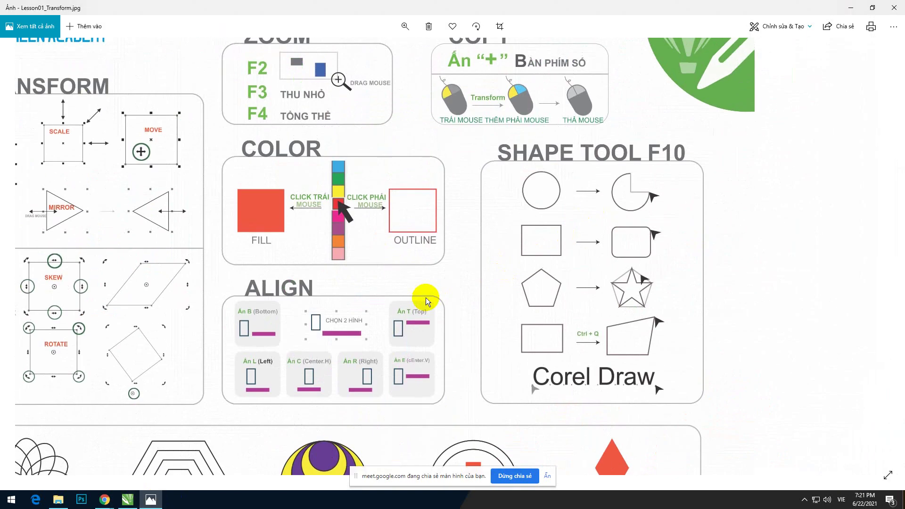
scroll(696, 219, up, 4)
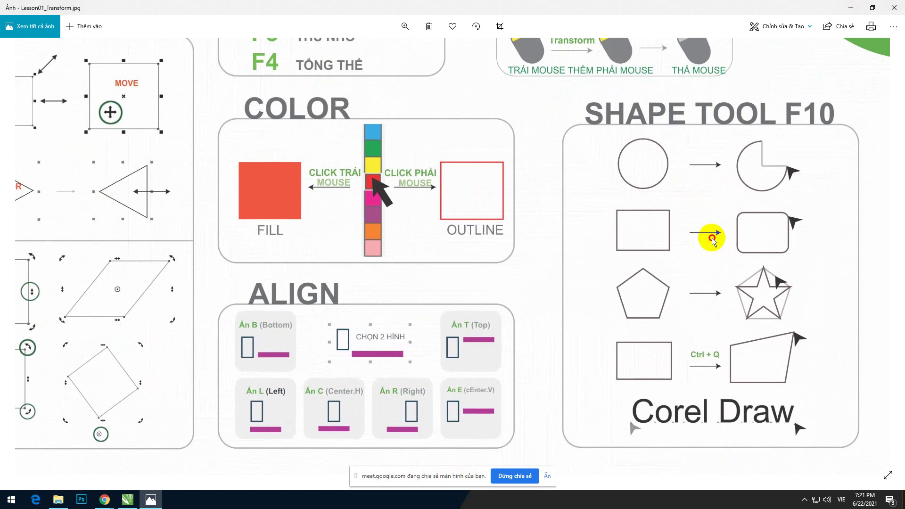
scroll(516, 230, left, 3)
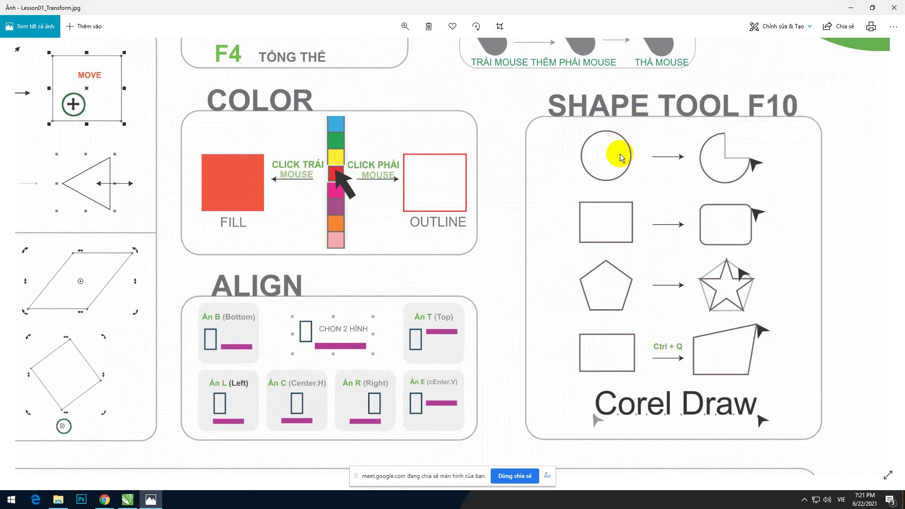
scroll(627, 180, down, 5)
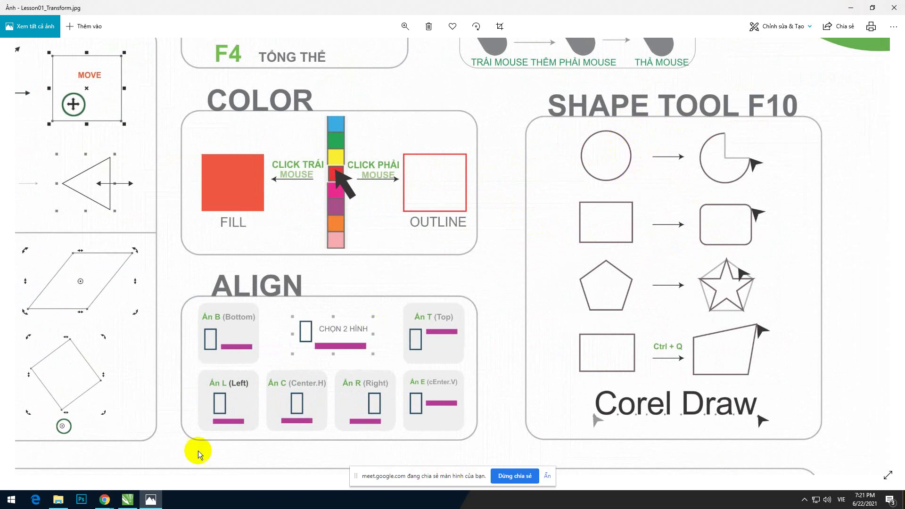
Return to CorelDRAW, draw a circle about 60 mm in diameter below the rectangles and fill it yellow.
click(128, 500)
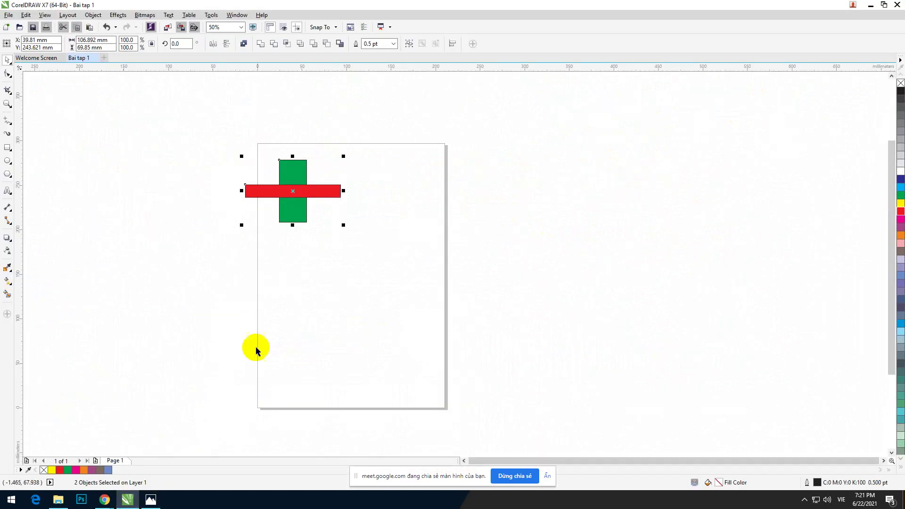
click(7, 160)
drag(296, 263, 349, 314)
click(7, 60)
scroll(289, 270, up, 4)
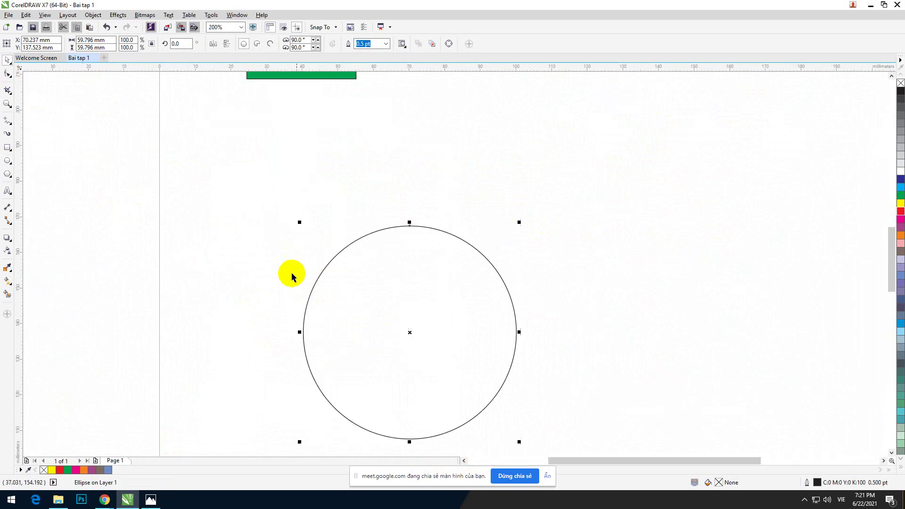
click(901, 202)
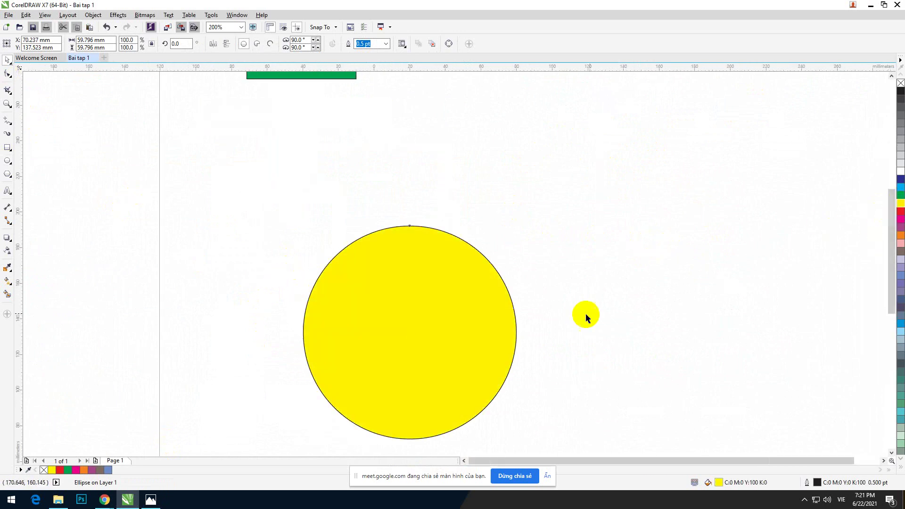
scroll(420, 262, down, 2)
Cut the yellow circle into a pie wedge from 90° to about 161° by reshaping its node with the Shape tool.
click(391, 252)
click(384, 253)
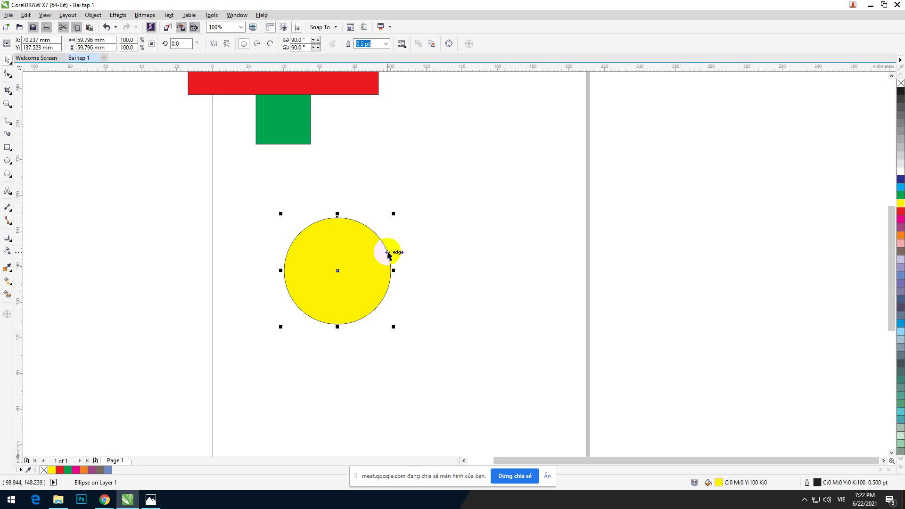
click(7, 74)
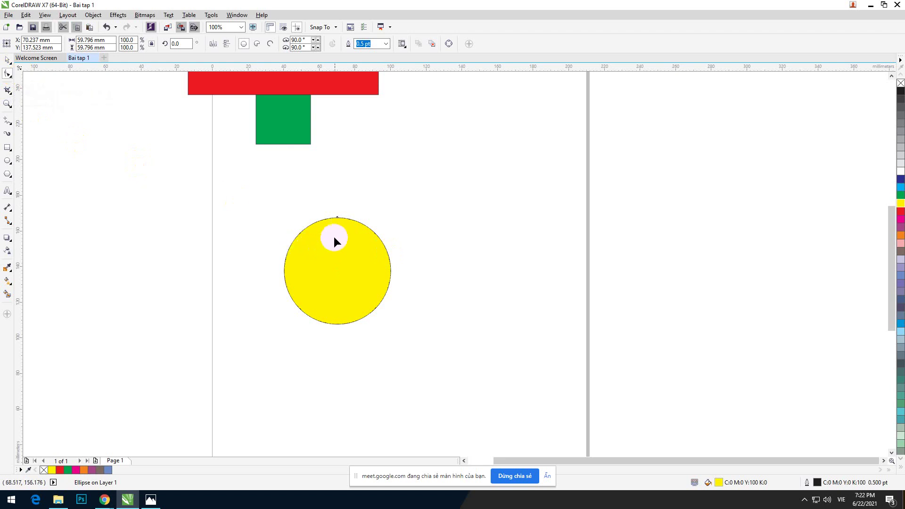
drag(337, 218, 356, 281)
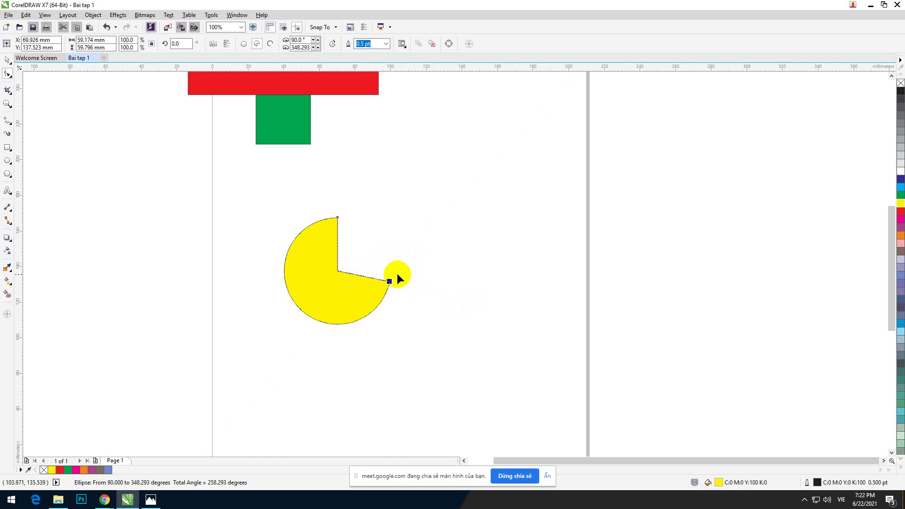
drag(389, 283, 323, 270)
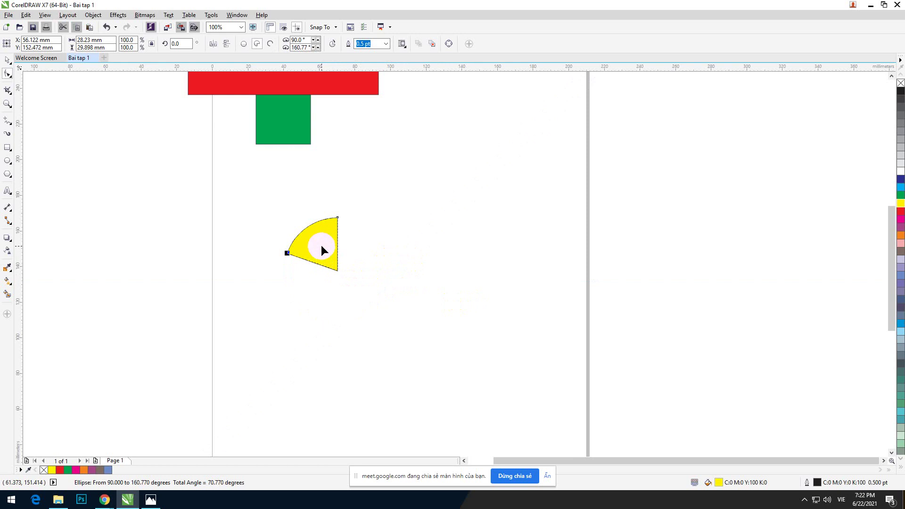
Reshape the wedge into an open arc from 90° to about 354° by moving its end node outside the circle.
drag(286, 254, 374, 354)
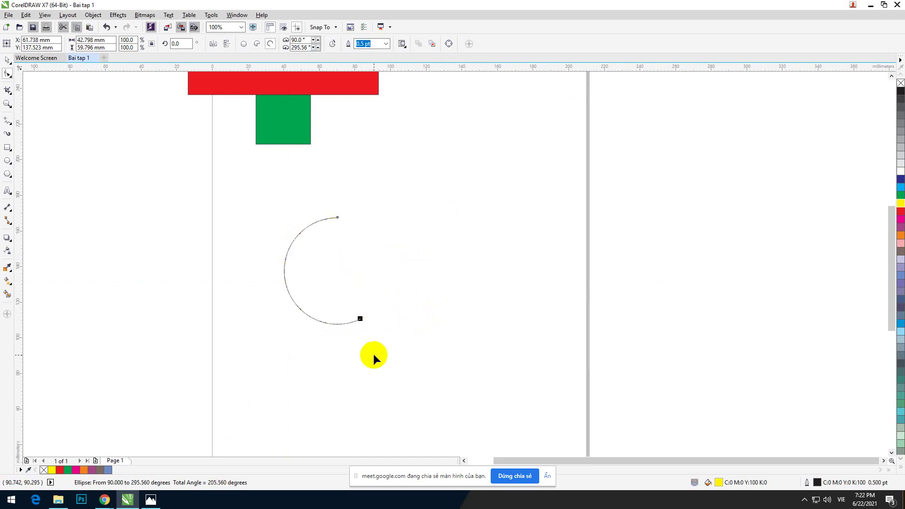
drag(360, 318, 363, 323)
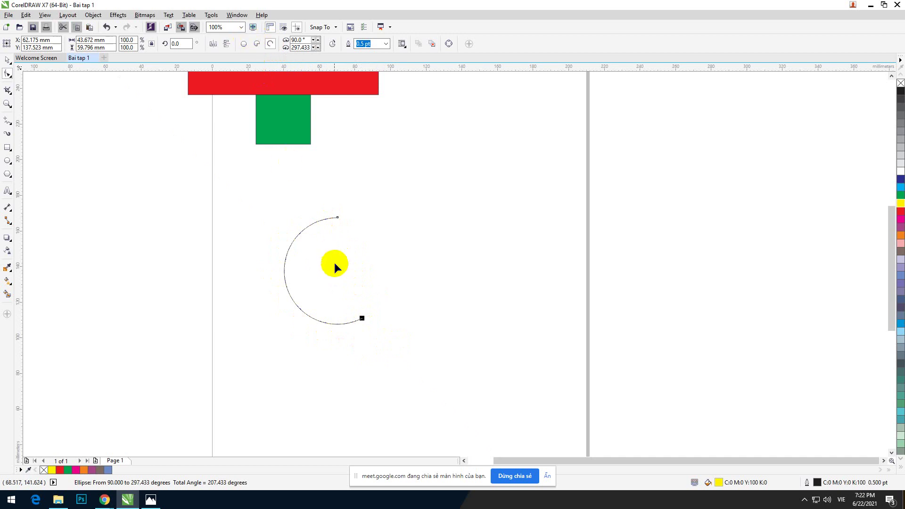
drag(362, 319, 378, 317)
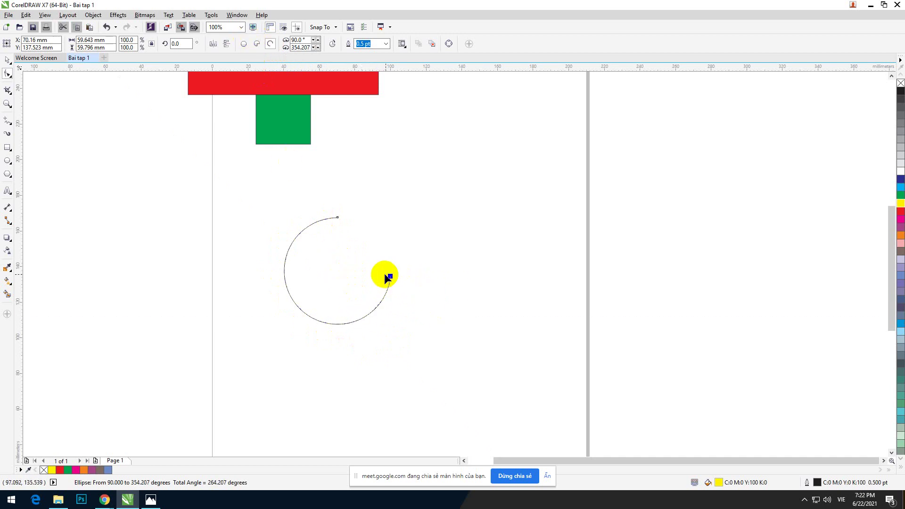
Turn the open arc back into a filled pie wedge ending at about 161° by moving its end node inside the circle.
drag(391, 276, 334, 288)
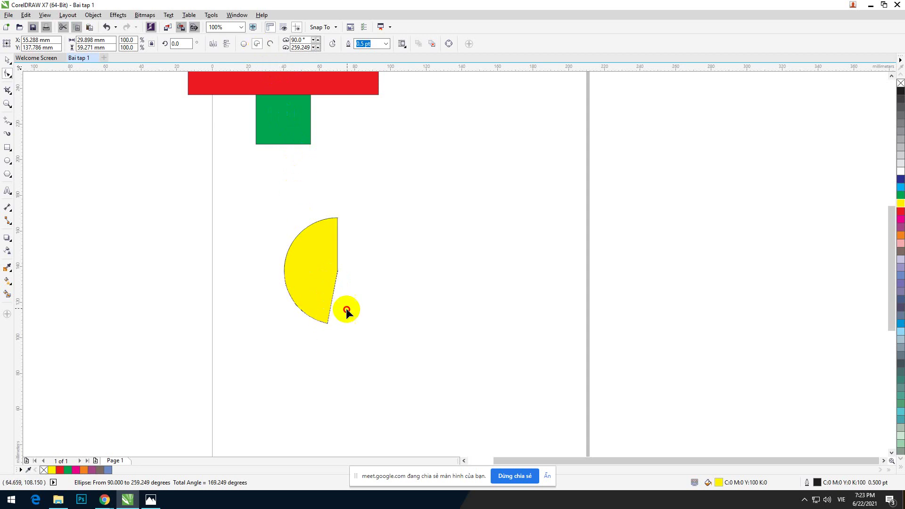
drag(346, 311, 287, 253)
click(253, 42)
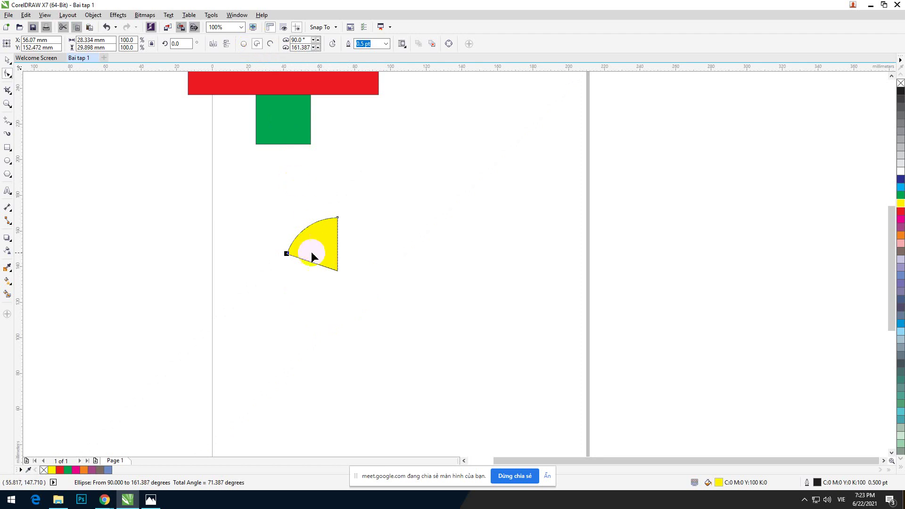
Enlarge the yellow pie to about three quarters of a circle by moving its end node inside the circle, and consult the Lesson01_Transform.jpg sheet.
drag(298, 284, 355, 256)
click(159, 501)
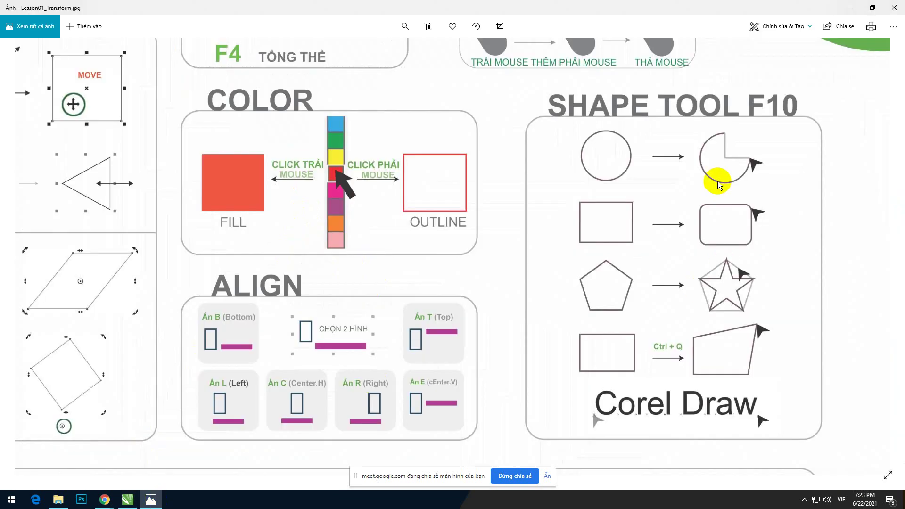
Return to CorelDRAW, draw a rectangle about 72 by 39 mm below the yellow pie and fill it magenta.
click(127, 500)
click(8, 147)
scroll(222, 232, down, 3)
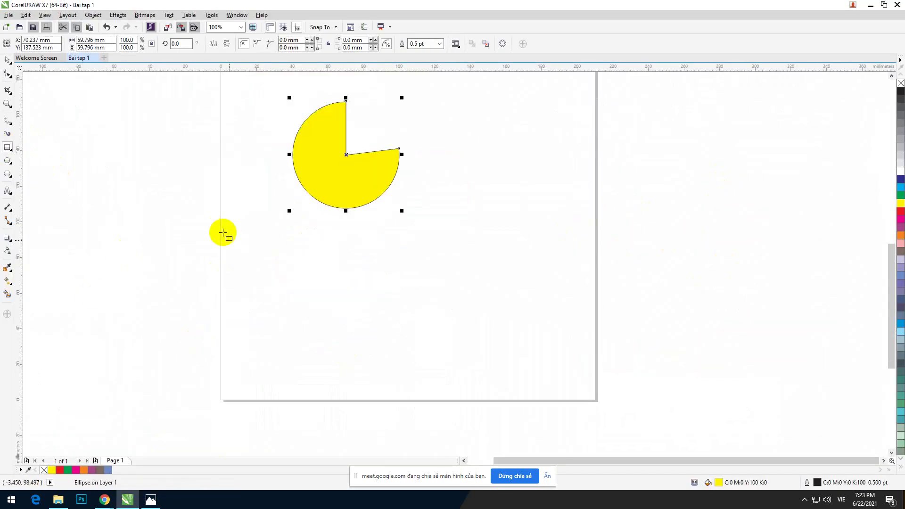
drag(265, 258, 395, 326)
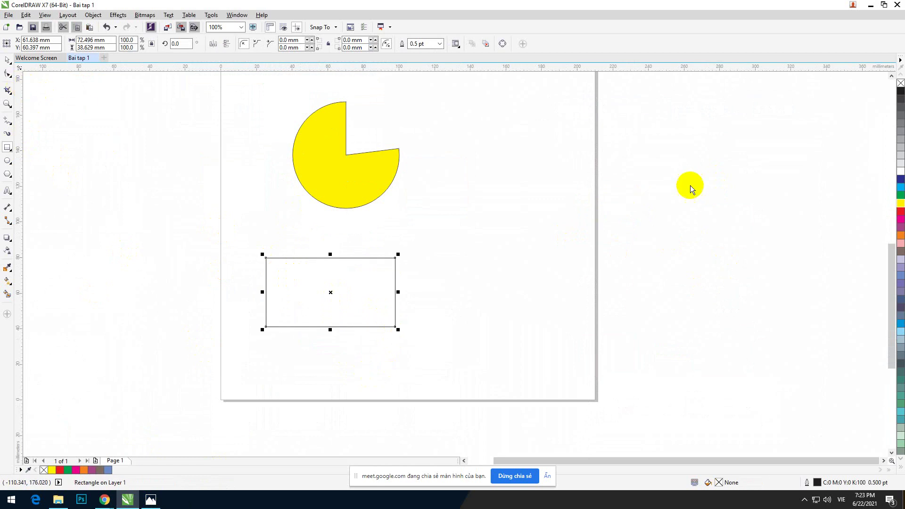
click(900, 219)
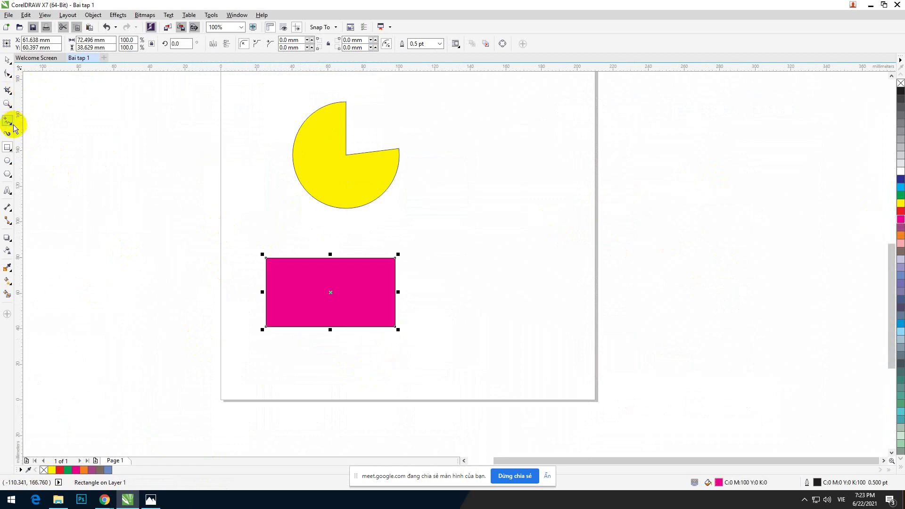
Round all corners of the magenta rectangle to about 7.9 mm with the Shape tool and move it slightly closer to the yellow pie.
click(7, 74)
click(38, 73)
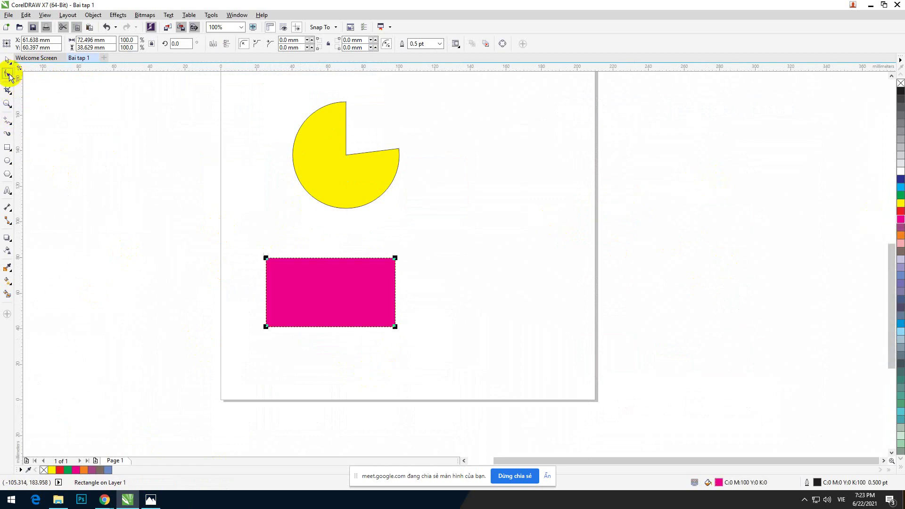
click(266, 258)
drag(266, 259, 267, 273)
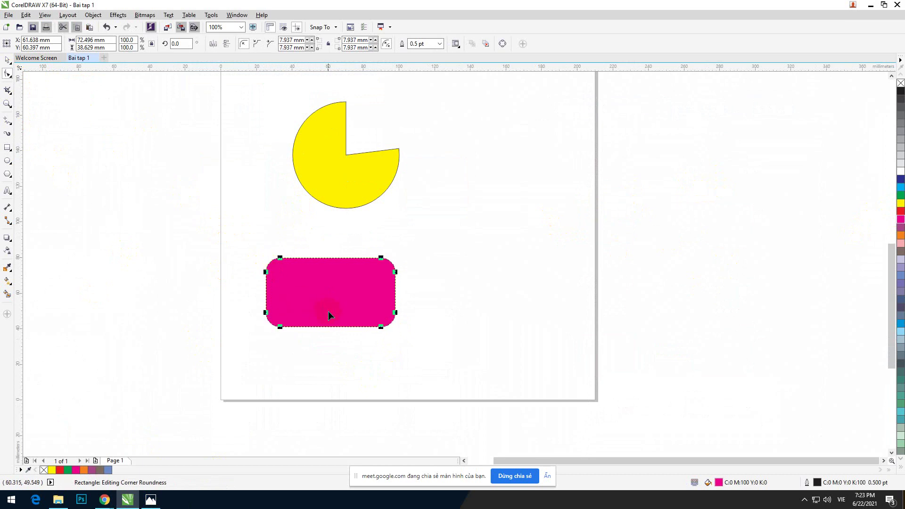
click(7, 59)
click(348, 335)
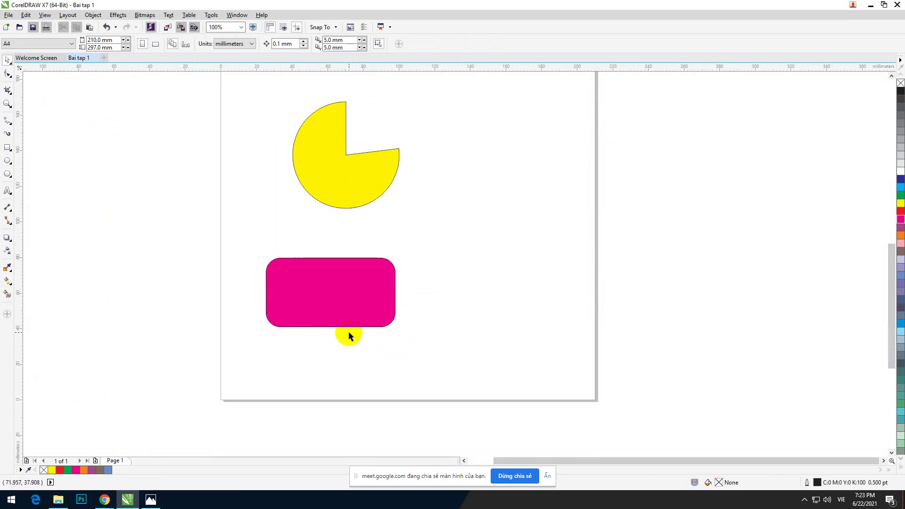
drag(358, 311, 368, 294)
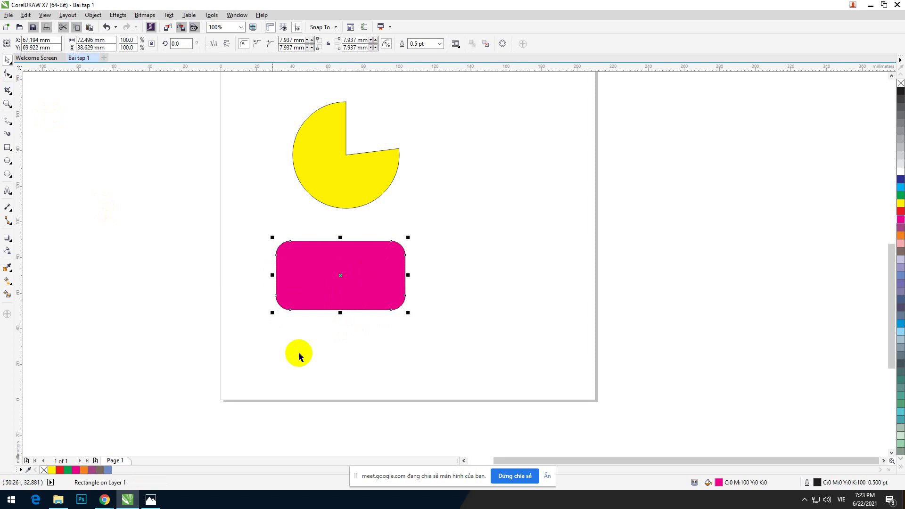
Consult the pentagon example on the lesson sheet, return to CorelDRAW and draw a five-sided polygon about 50 by 47 mm near the page's right edge.
click(146, 502)
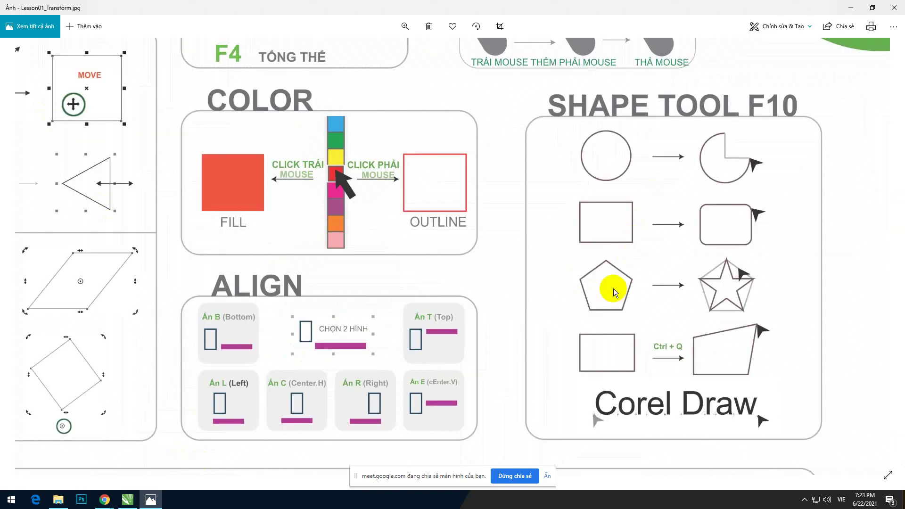
click(106, 502)
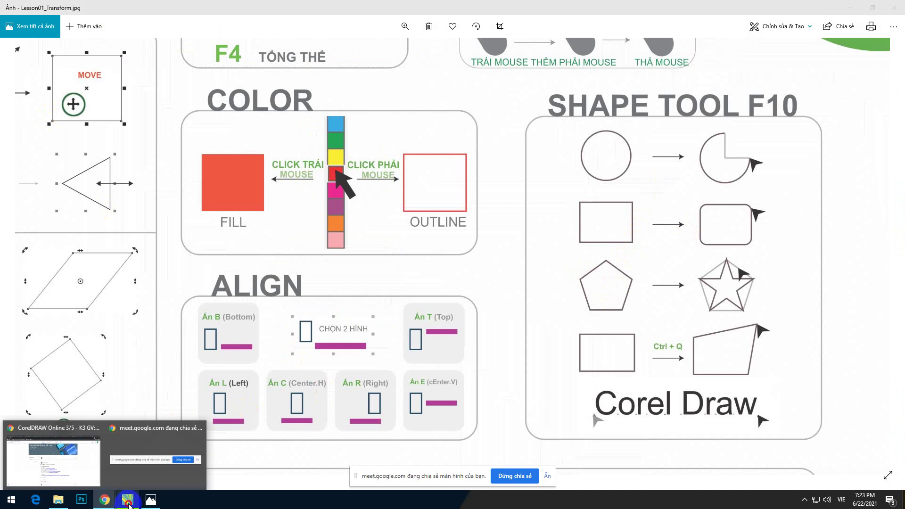
click(128, 501)
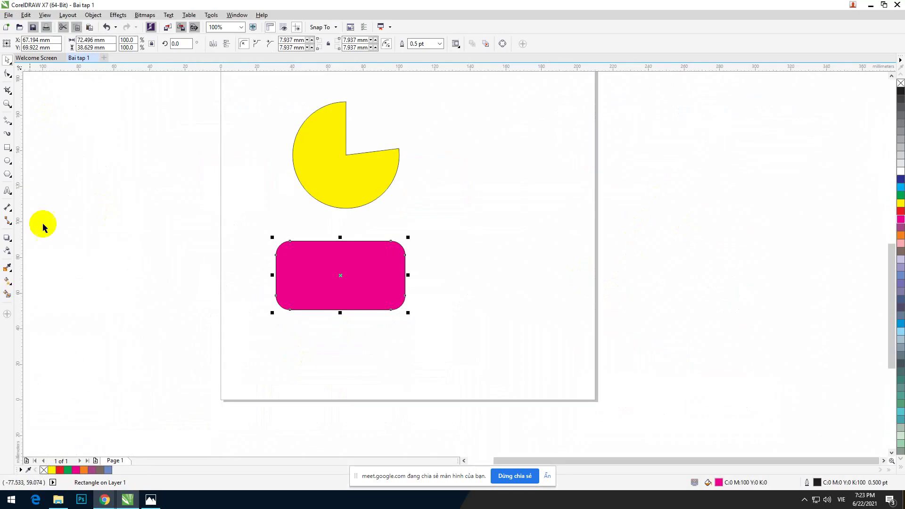
click(7, 174)
scroll(292, 268, right, 3)
scroll(293, 269, up, 1)
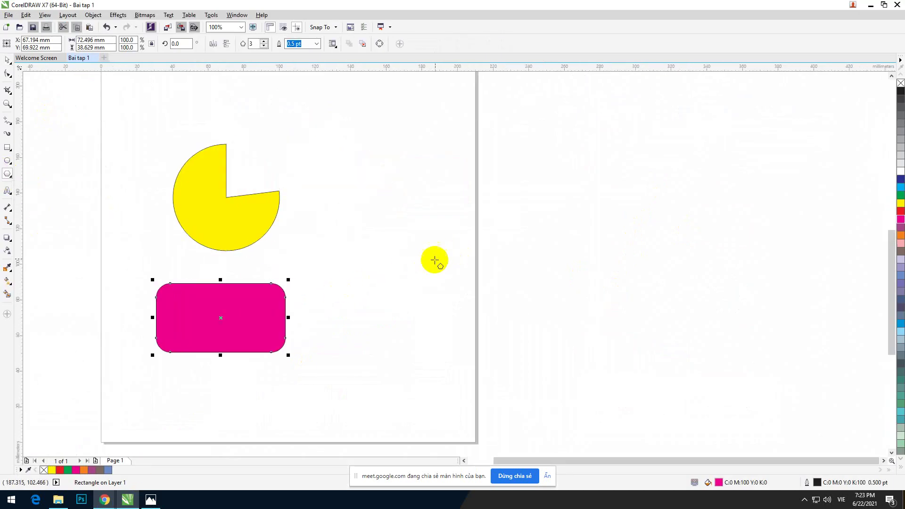
drag(389, 181, 456, 272)
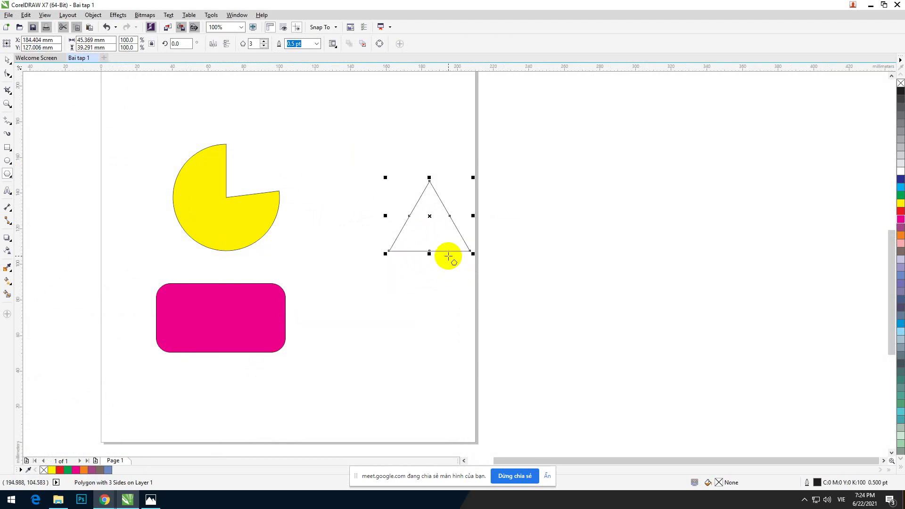
click(264, 42)
click(264, 42)
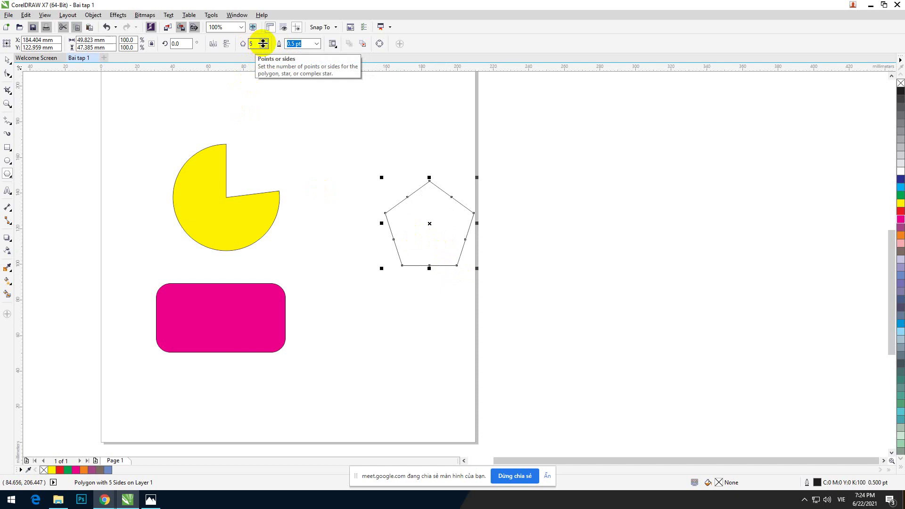
Try the polygon with 10 sides and set it back to 5 sides.
click(263, 41)
click(263, 41)
click(263, 41)
click(263, 41)
click(263, 41)
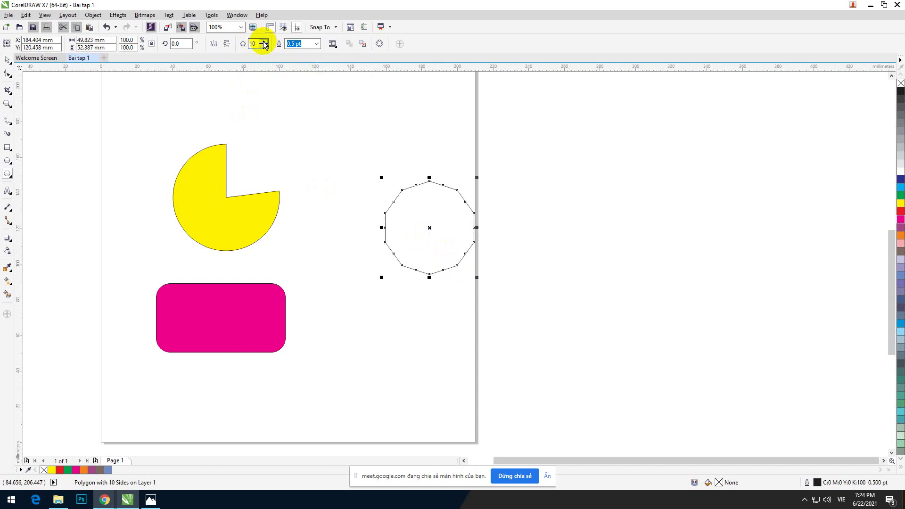
click(263, 47)
click(263, 47)
click(263, 46)
click(263, 47)
click(263, 46)
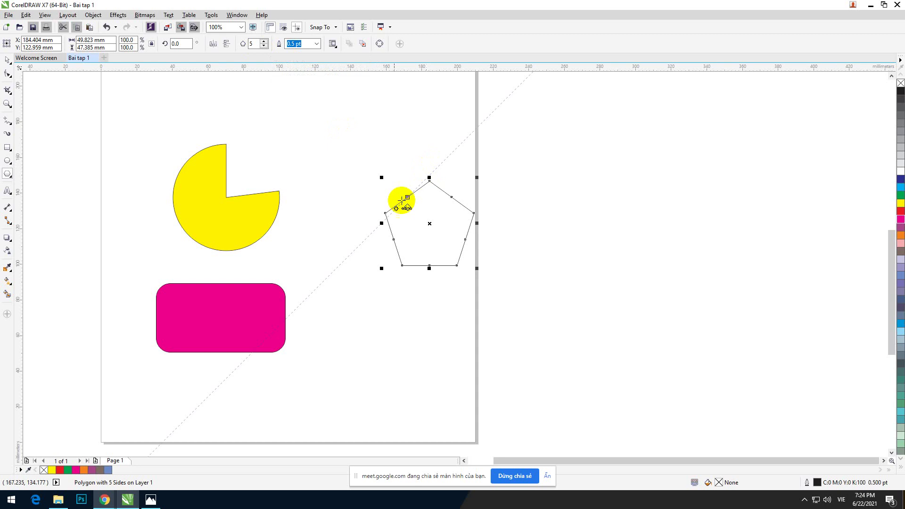
Try turning the pentagon into a star by pulling an edge midpoint inward with the Shape tool, and undo the reshaping.
click(9, 75)
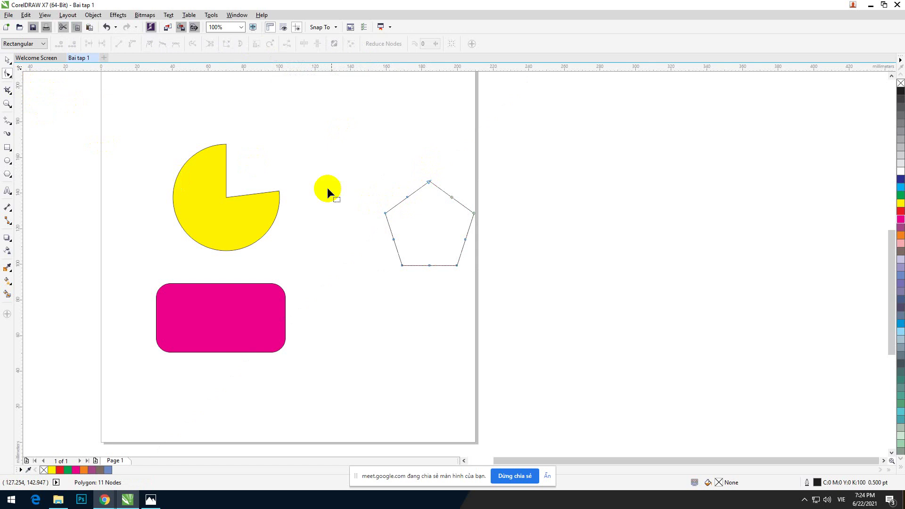
drag(407, 198, 419, 215)
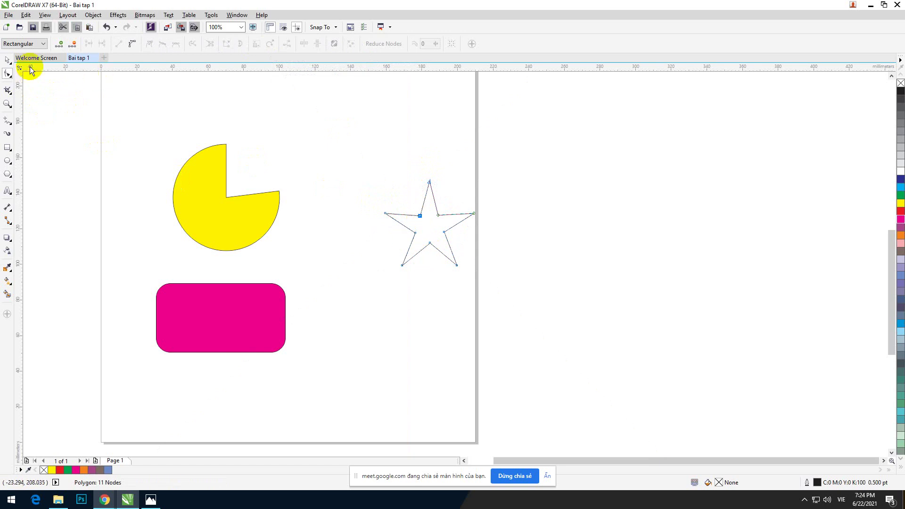
key(space)
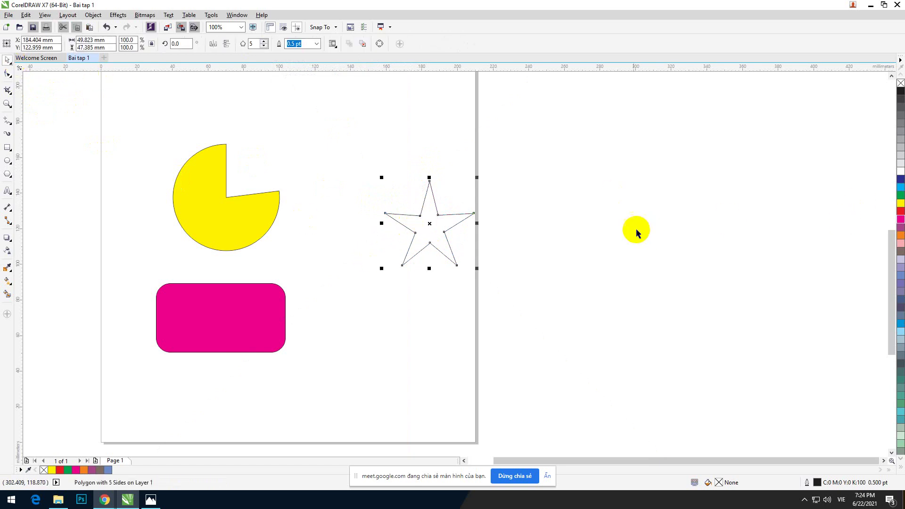
key(ctrl+z)
Reshape the pentagon into a five-pointed star by moving its upper-left edge midpoint inward with the Shape tool, and fill it red.
click(7, 73)
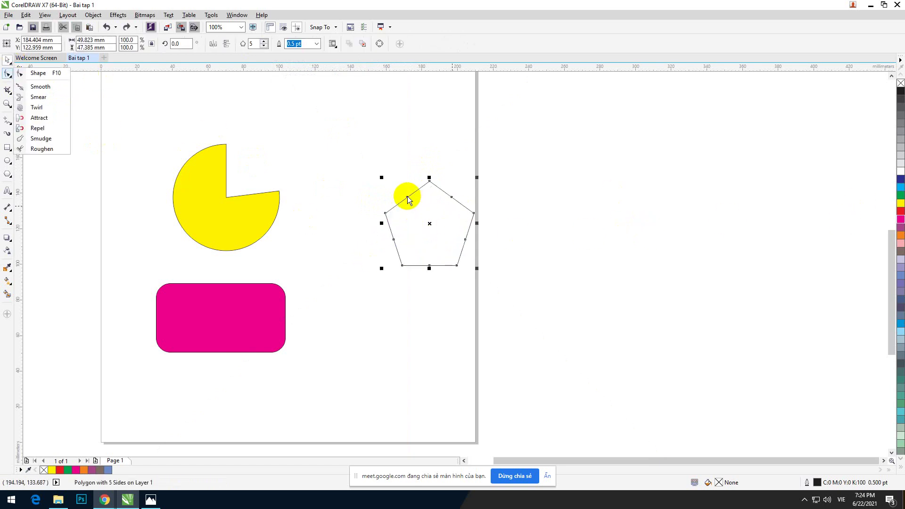
click(38, 73)
drag(407, 197, 419, 211)
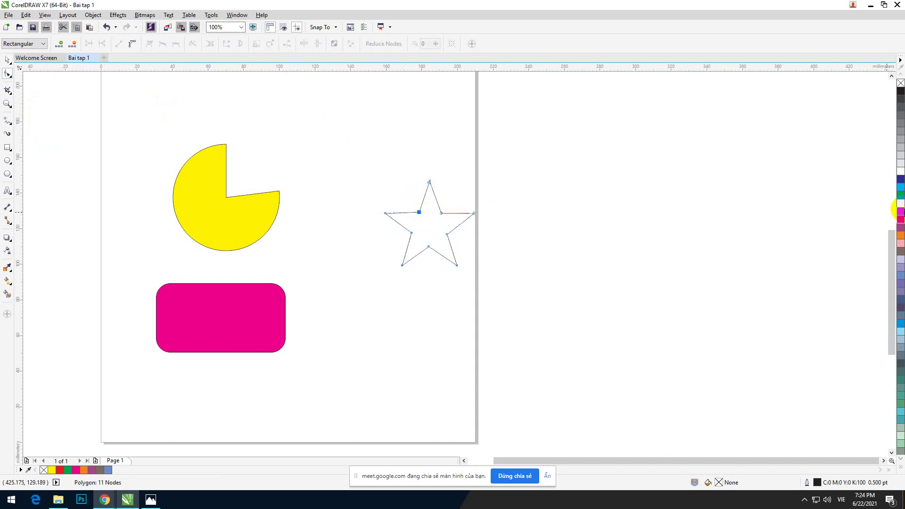
click(901, 210)
click(7, 60)
click(397, 162)
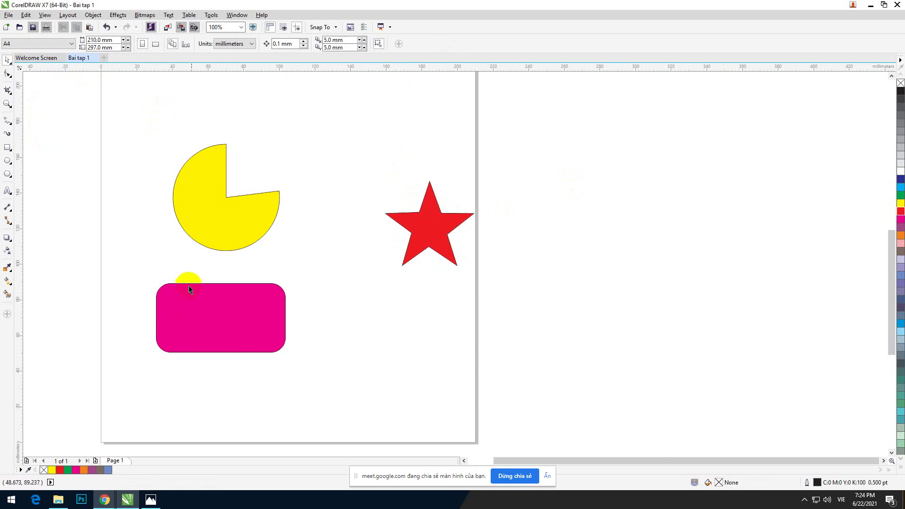
Switch to the lesson sheet to check the remaining Shape tool examples.
click(151, 499)
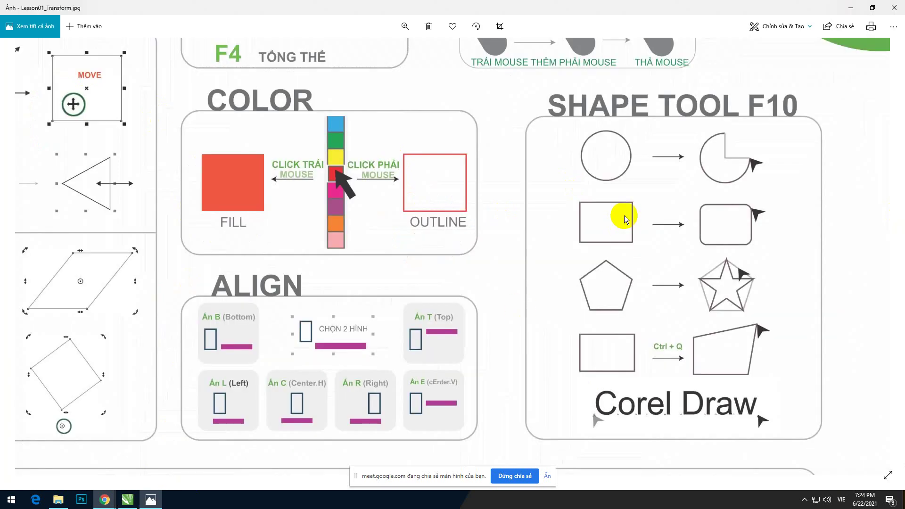